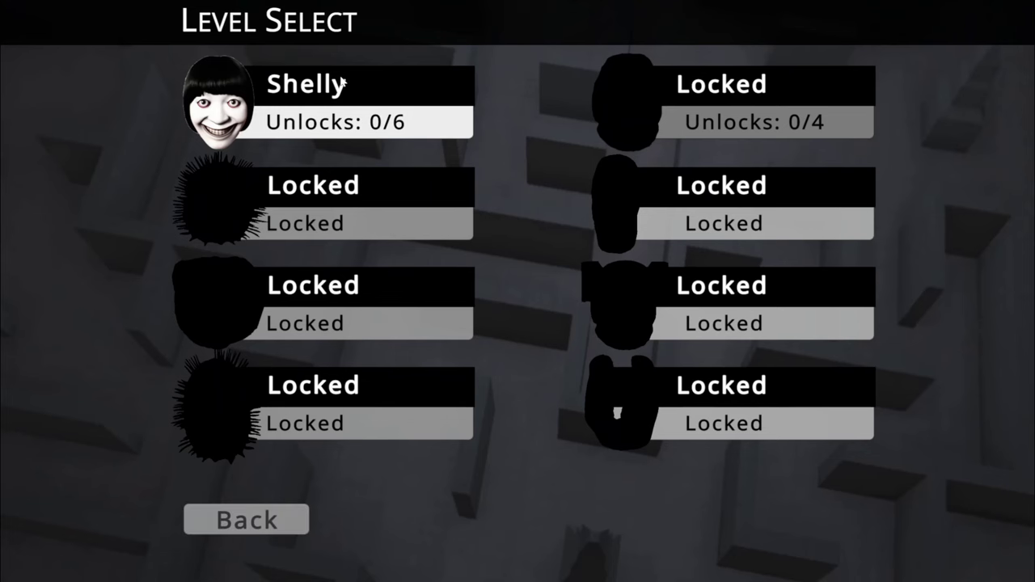
{"action": "left_click", "coordinate": [343, 81]}
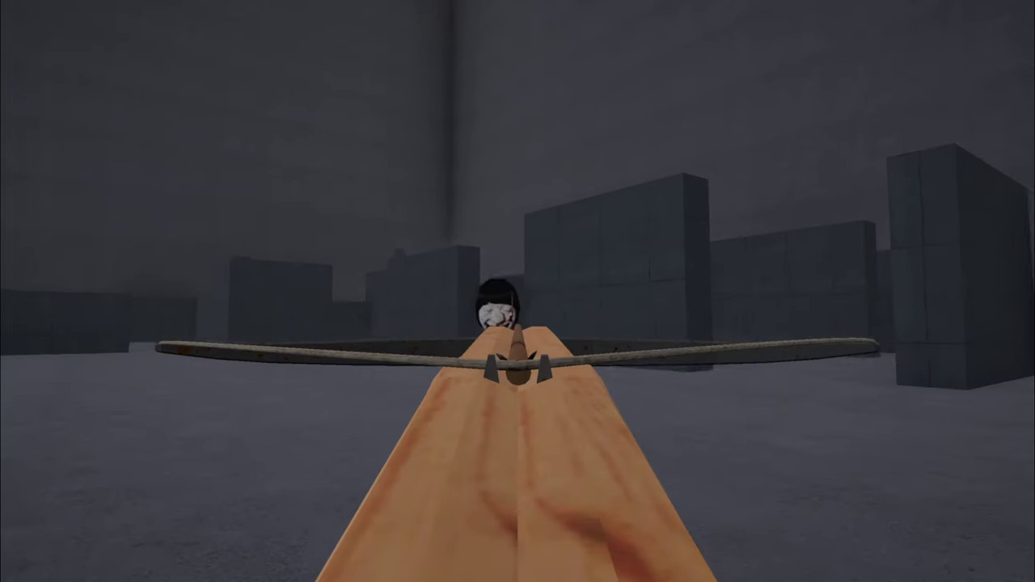
{"action": "left_click", "coordinate": [517, 291]}
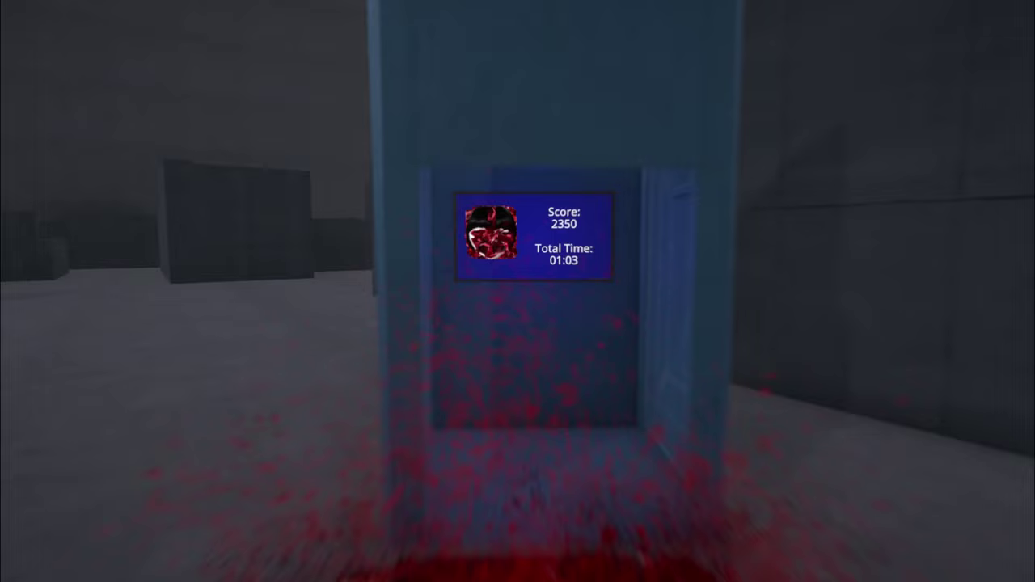